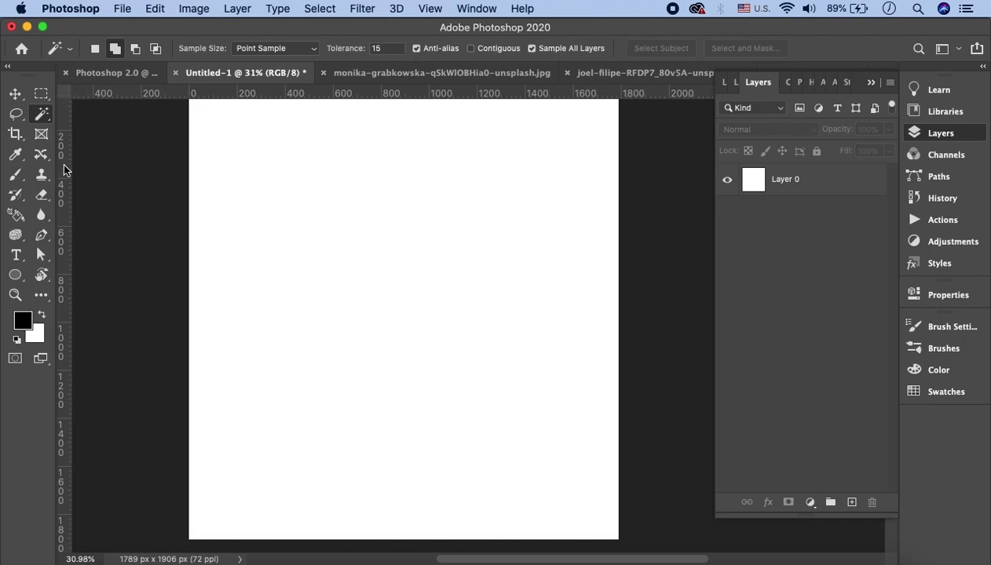
- Switch to the Ellipse tool in Pixels mode with Anti-alias checked
click(15, 274)
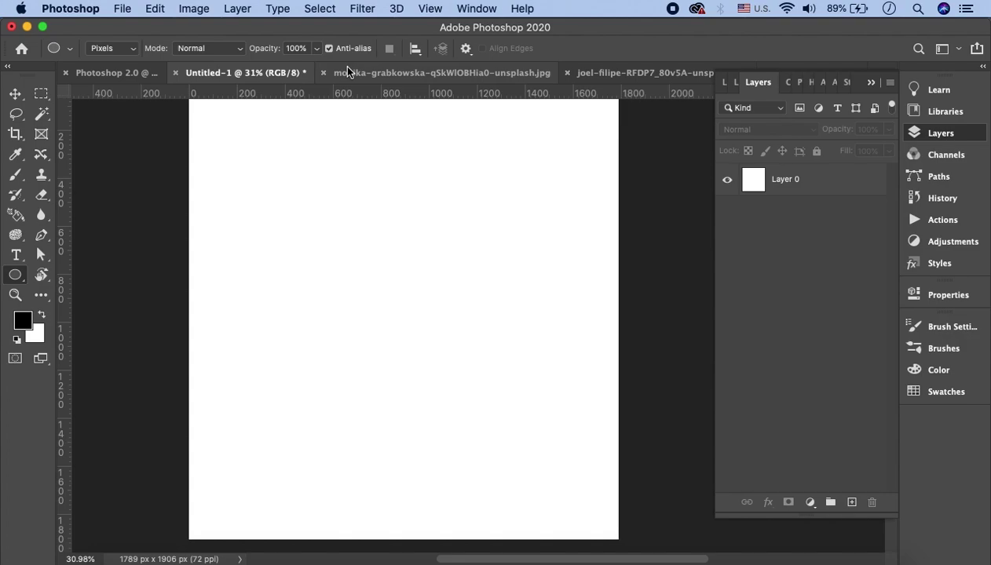
click(42, 115)
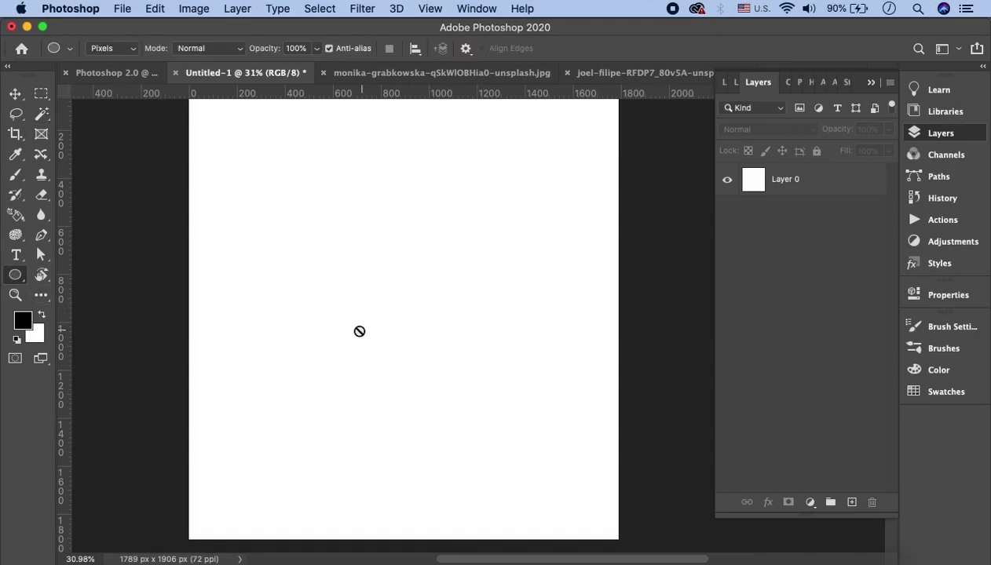
- Draw a roughly 878 px anti-aliased black circle at the lower left of Layer 0
click(832, 184)
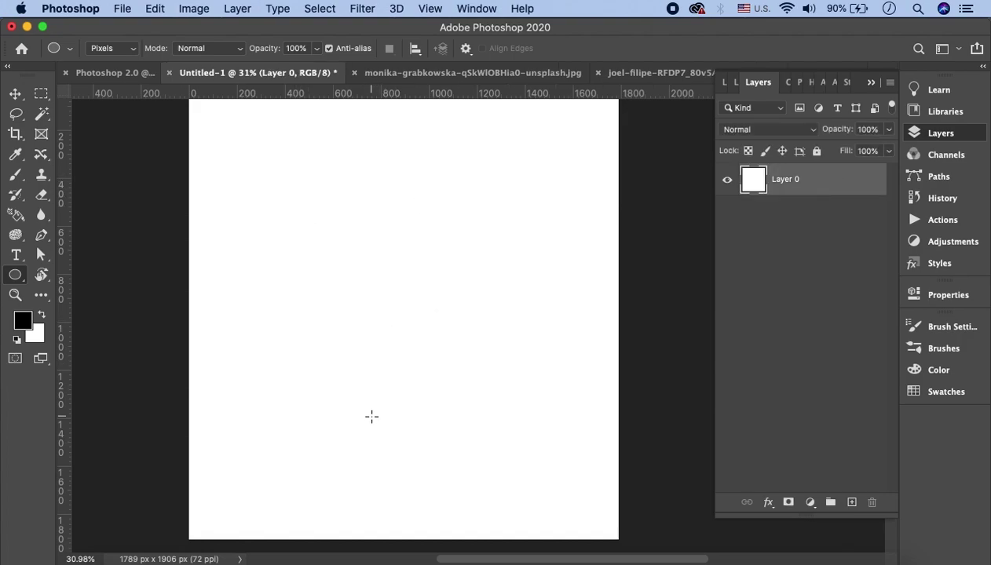
drag(351, 416, 462, 278)
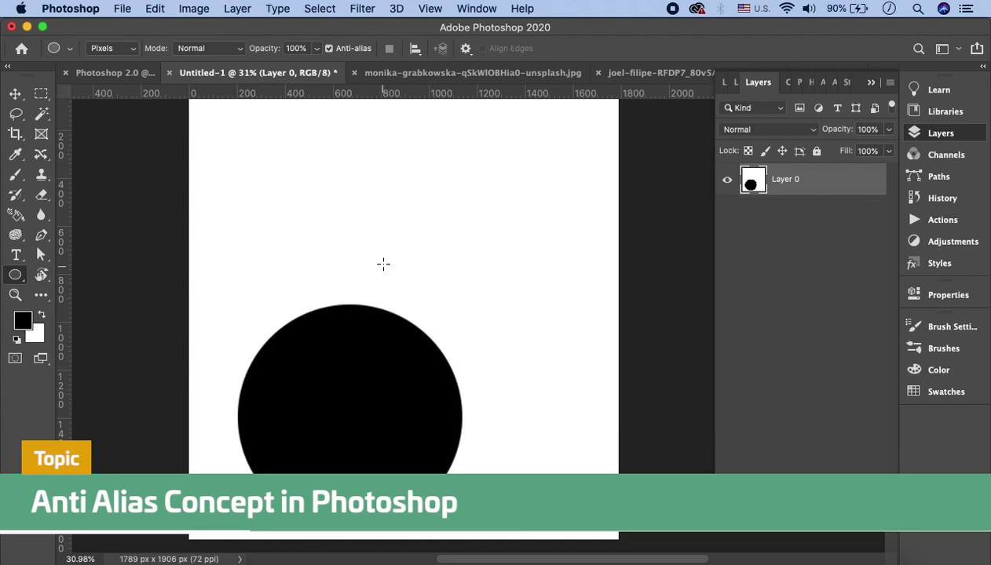
- Turn off Anti-alias and draw a roughly 500 px circle at the upper right
click(329, 48)
drag(430, 254, 498, 191)
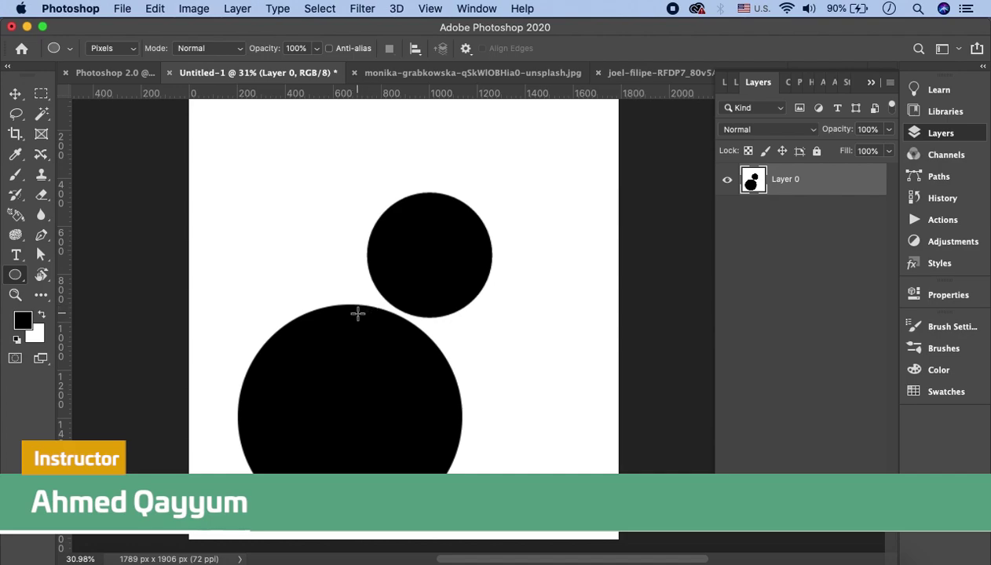
- Zoom to about 1690% over the gap to compare stepped and grey-blended circle edges
scroll(385, 314, up, 5)
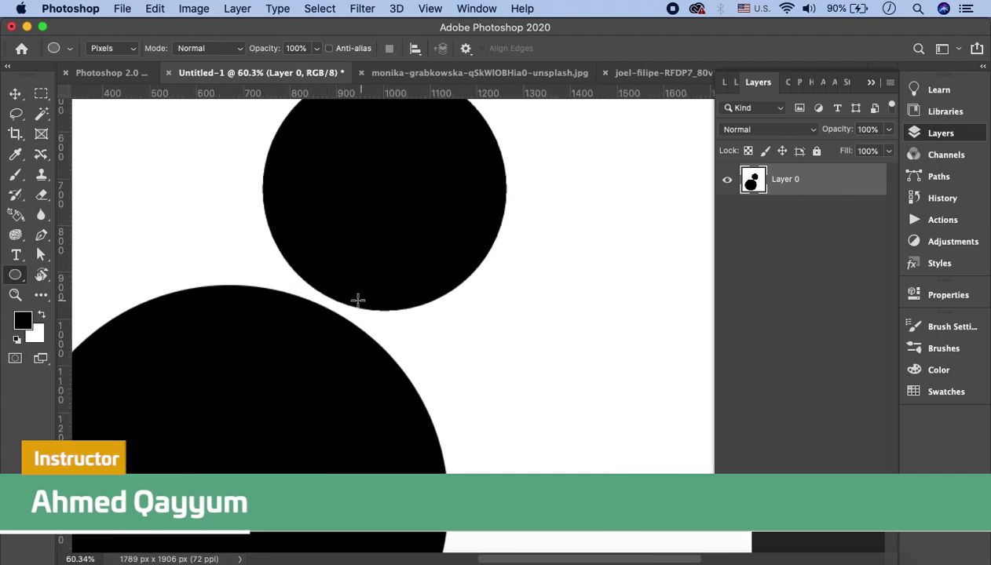
scroll(358, 300, up, 3)
scroll(268, 290, up, 2)
scroll(299, 295, up, 2)
scroll(257, 316, up, 3)
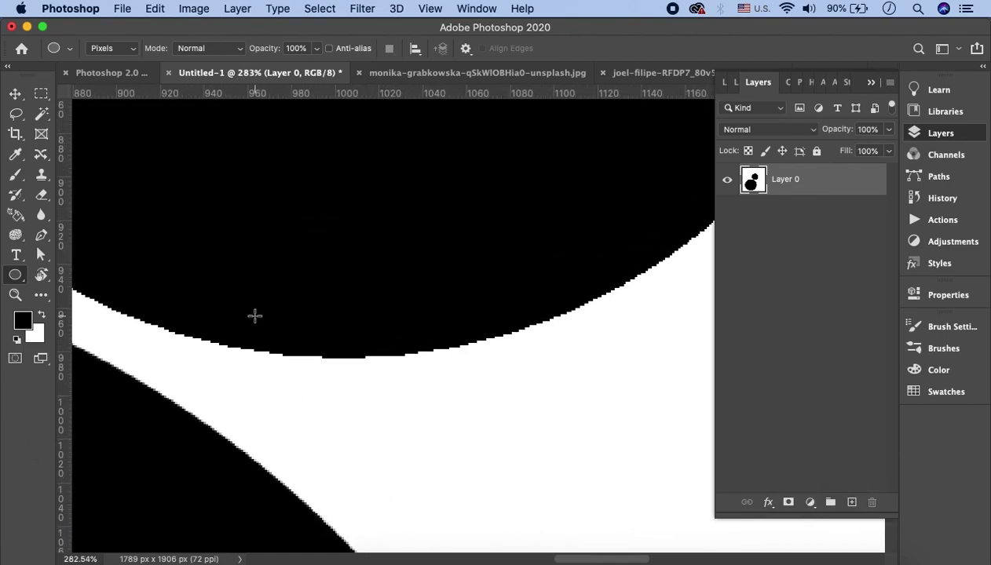
scroll(259, 314, up, 2)
scroll(270, 310, up, 2)
scroll(282, 283, up, 1)
scroll(294, 266, up, 2)
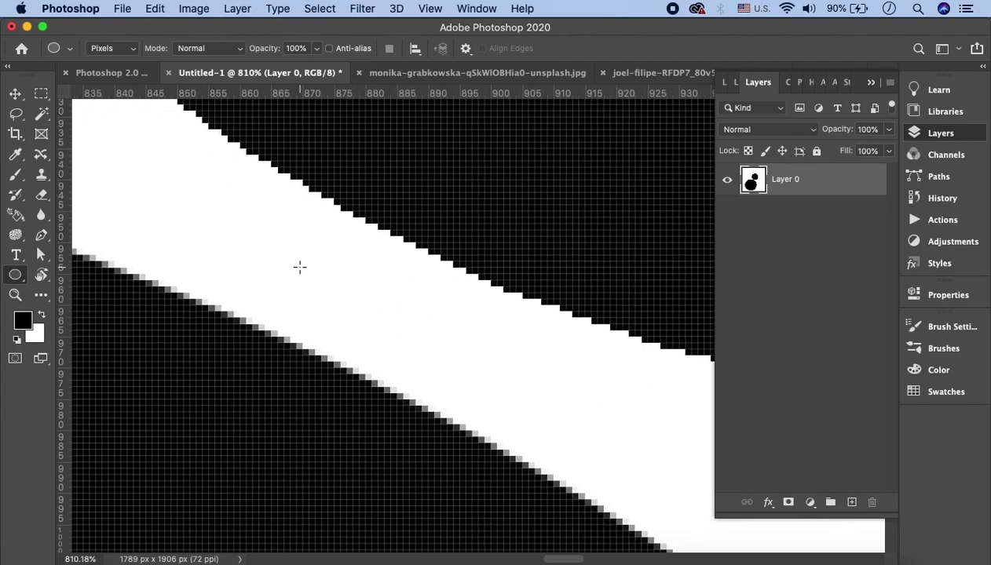
scroll(299, 267, up, 1)
scroll(299, 267, up, 1)
scroll(296, 268, up, 2)
scroll(295, 269, up, 1)
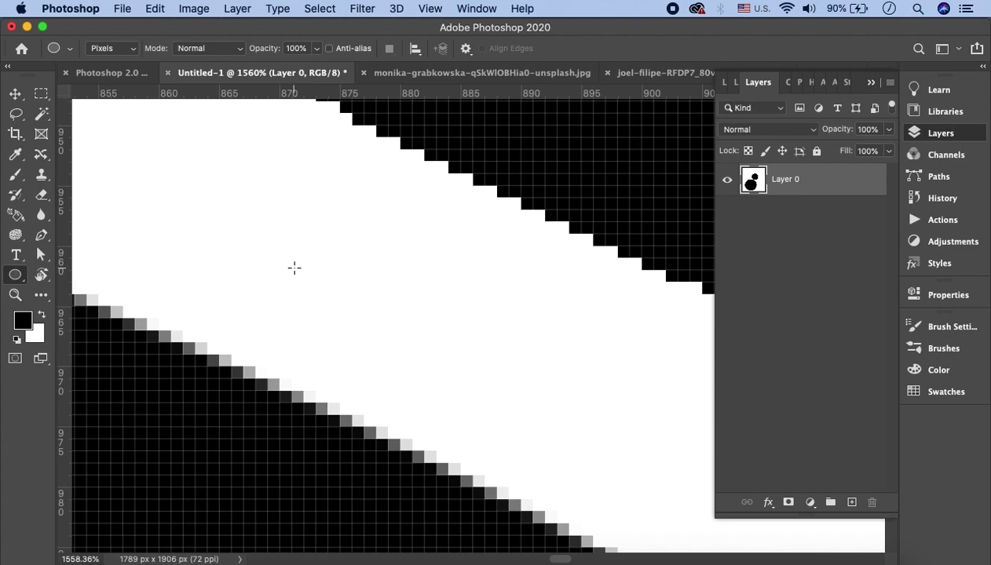
scroll(295, 267, up, 1)
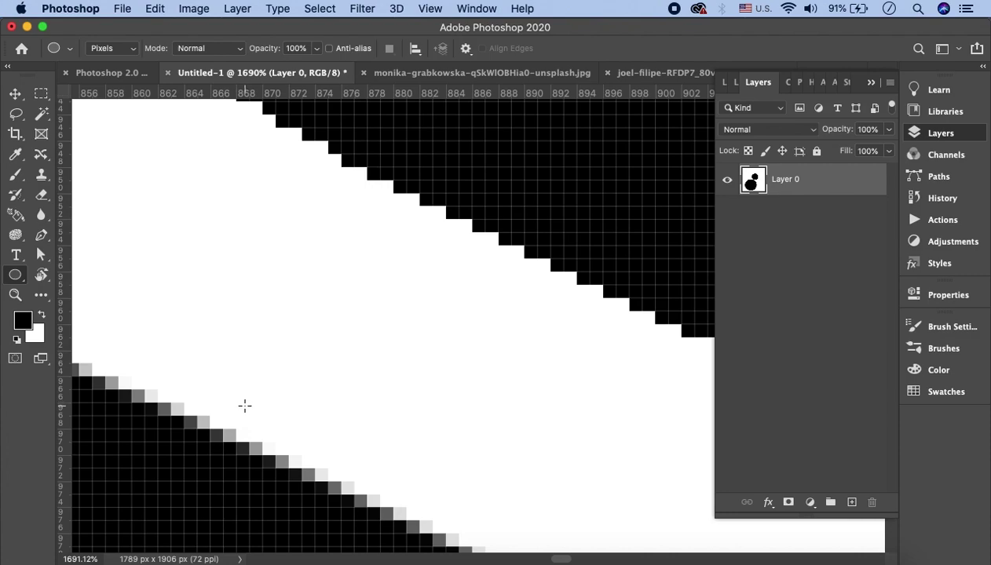
click(41, 113)
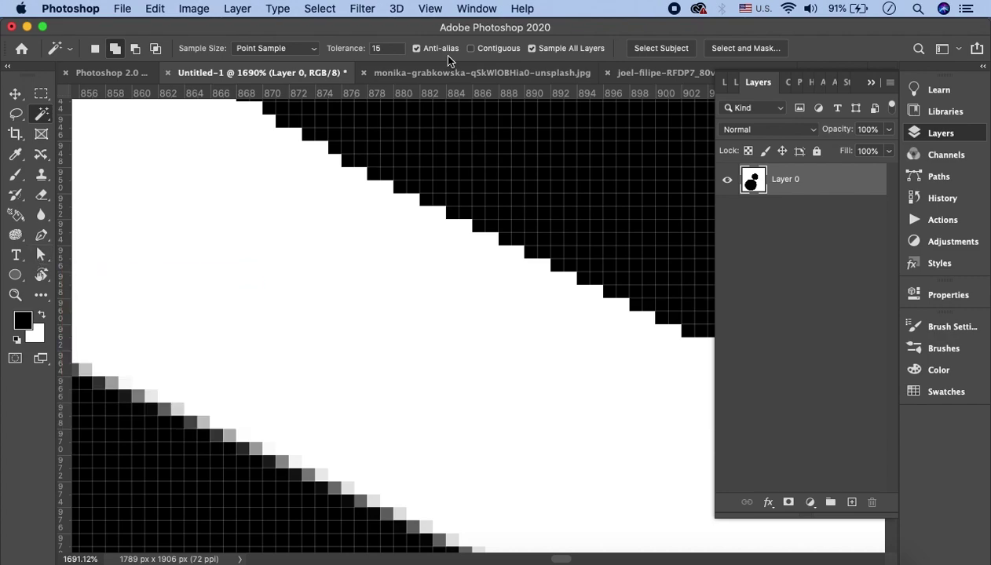
key(u)
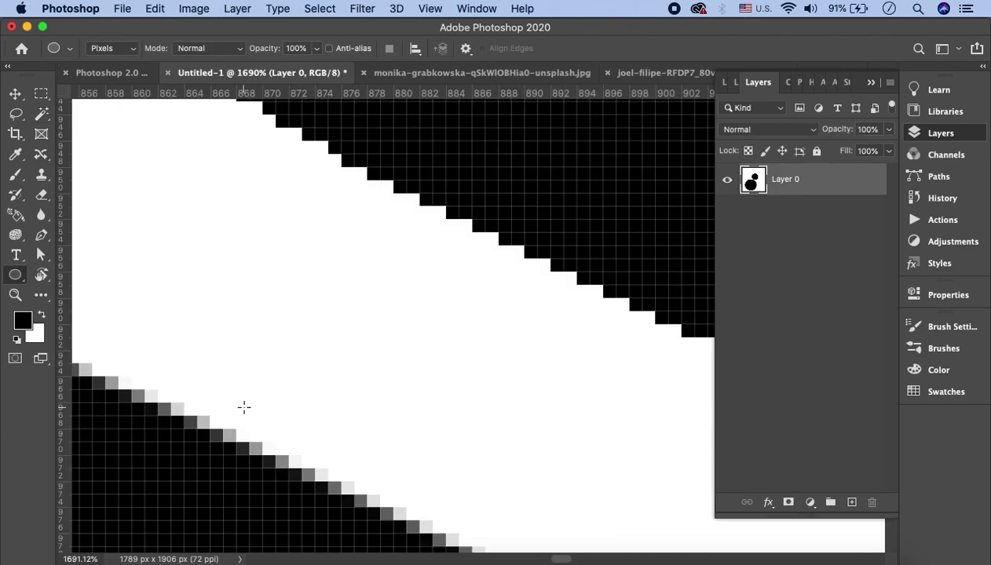